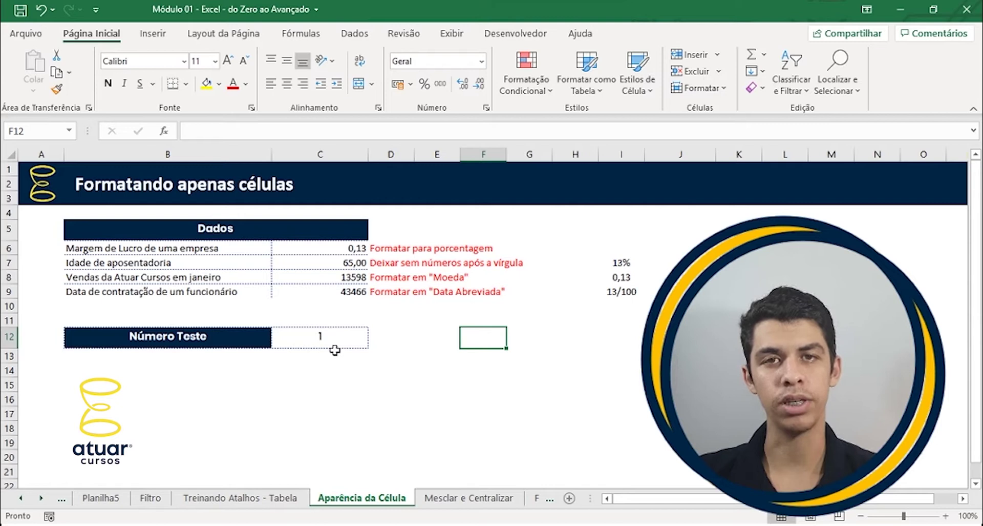
# Inspect the stored values behind the 13%, 0,13 and 13/100 examples in I7:I9
pyautogui.moveTo(620, 265); pyautogui.dragTo(622, 279)
pyautogui.click(623, 266)
pyautogui.click(627, 277)
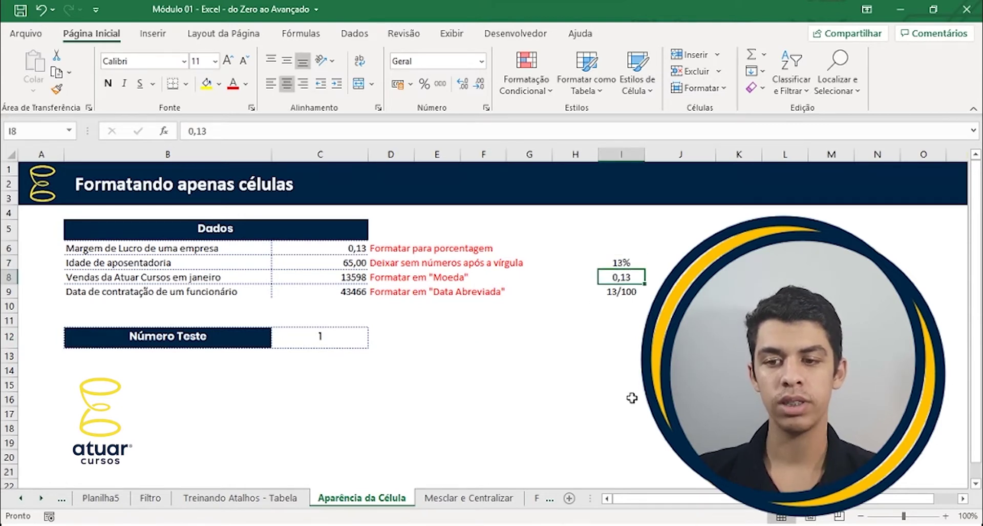
pyautogui.click(628, 290)
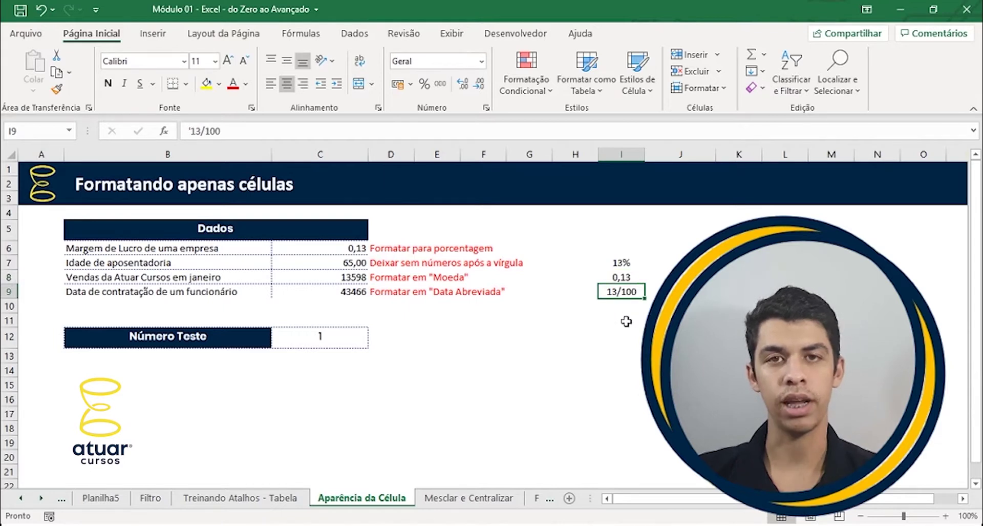
pyautogui.click(622, 263)
pyautogui.click(628, 276)
pyautogui.click(635, 291)
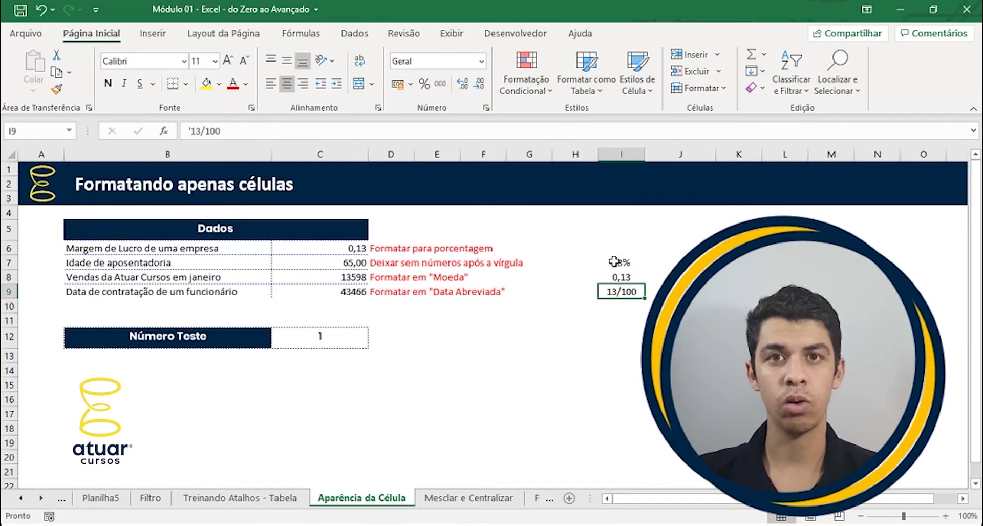
pyautogui.moveTo(617, 263); pyautogui.dragTo(620, 290)
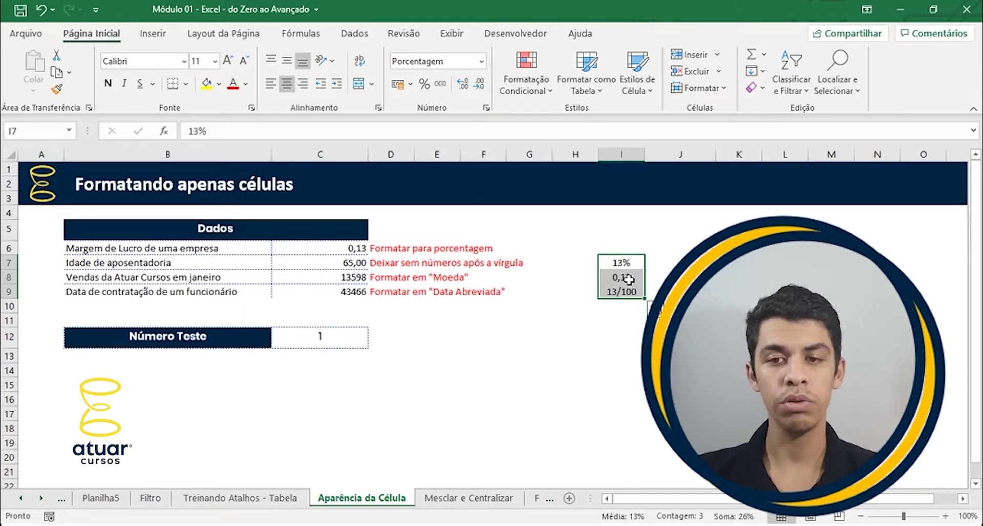
pyautogui.click(621, 262)
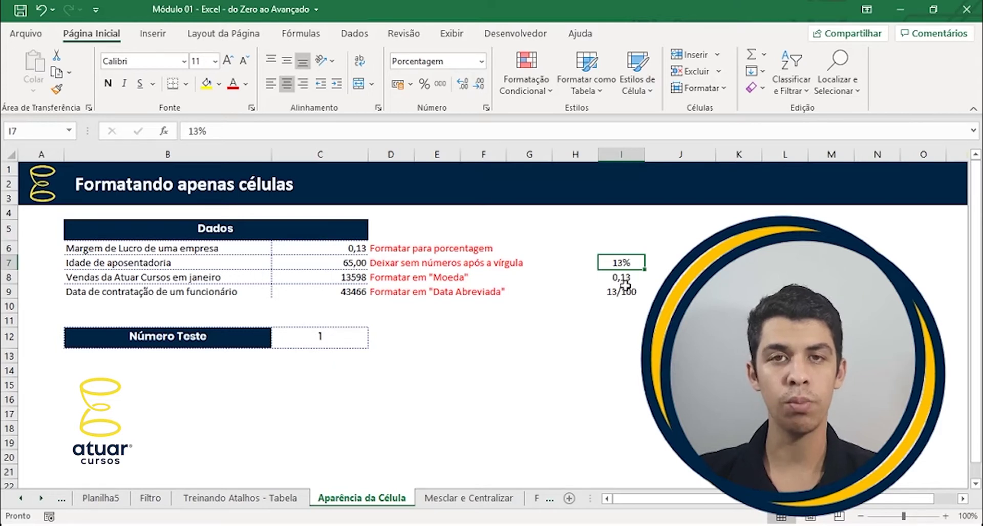
pyautogui.click(622, 278)
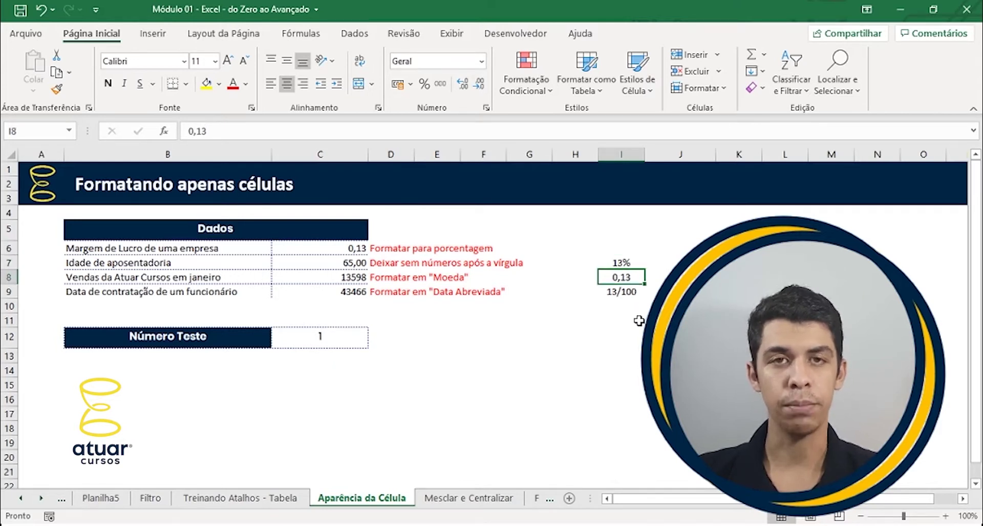
pyautogui.click(624, 295)
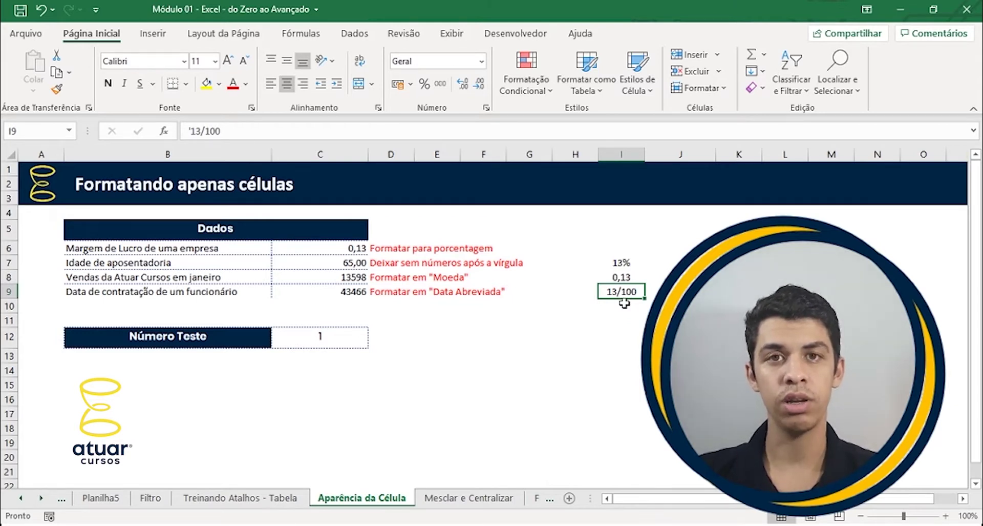
# Delete the three example values from I7:I9 and select the 0,13 profit margin in C6
pyautogui.moveTo(622, 261); pyautogui.dragTo(629, 290)
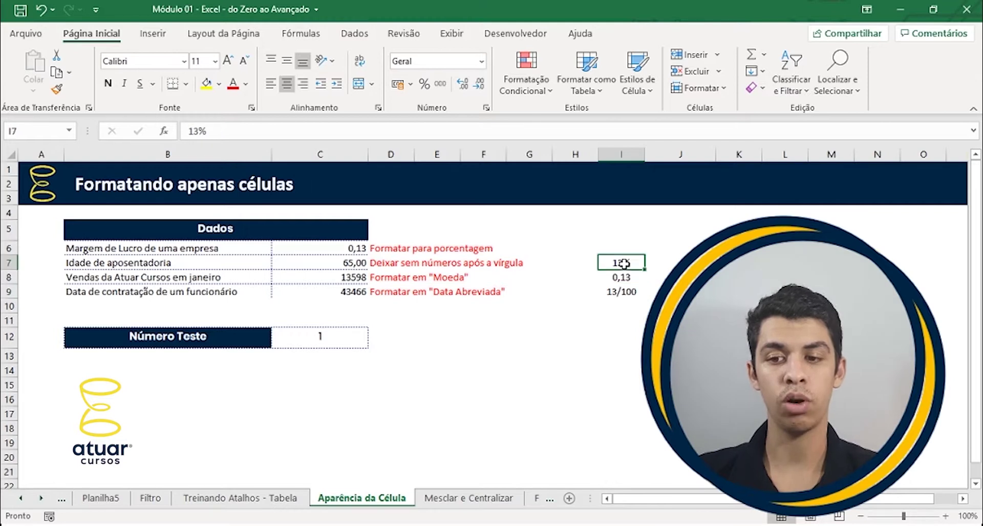
pyautogui.press('Delete')
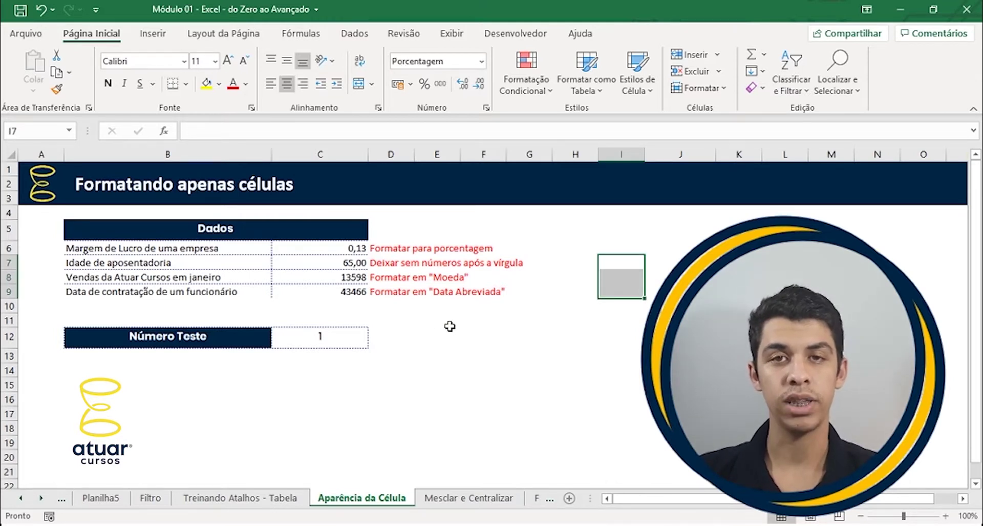
pyautogui.click(594, 264)
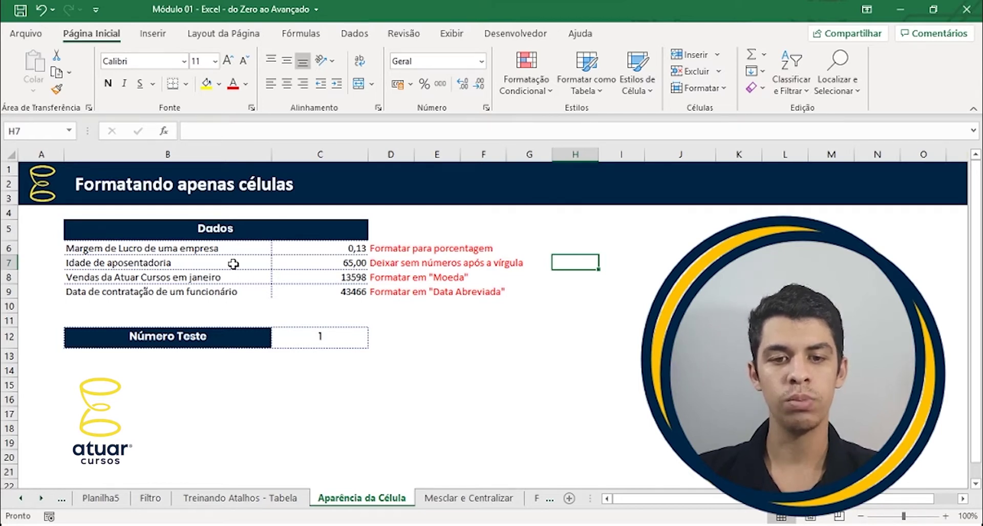
pyautogui.click(339, 251)
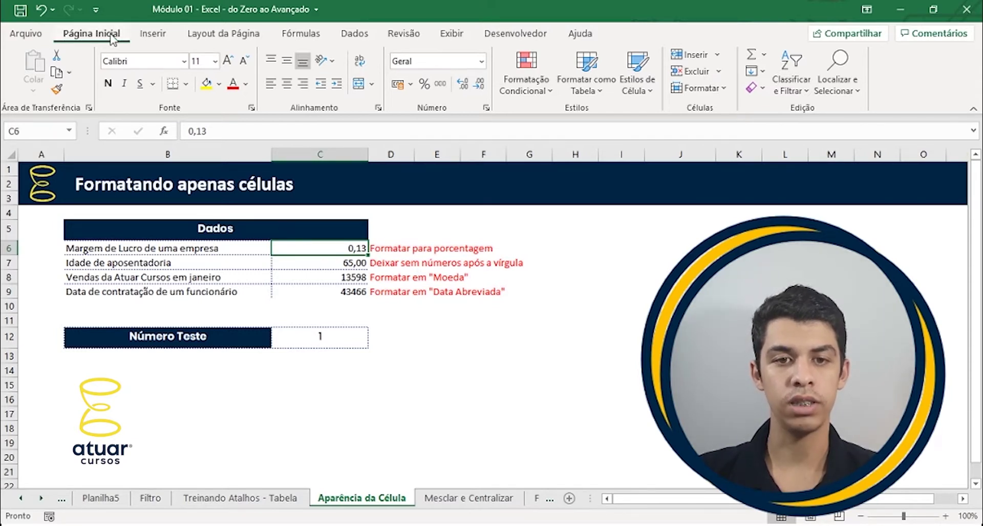
# Apply Porcentagem to C6 from the number-format list, undo it, then reapply it
pyautogui.click(482, 62)
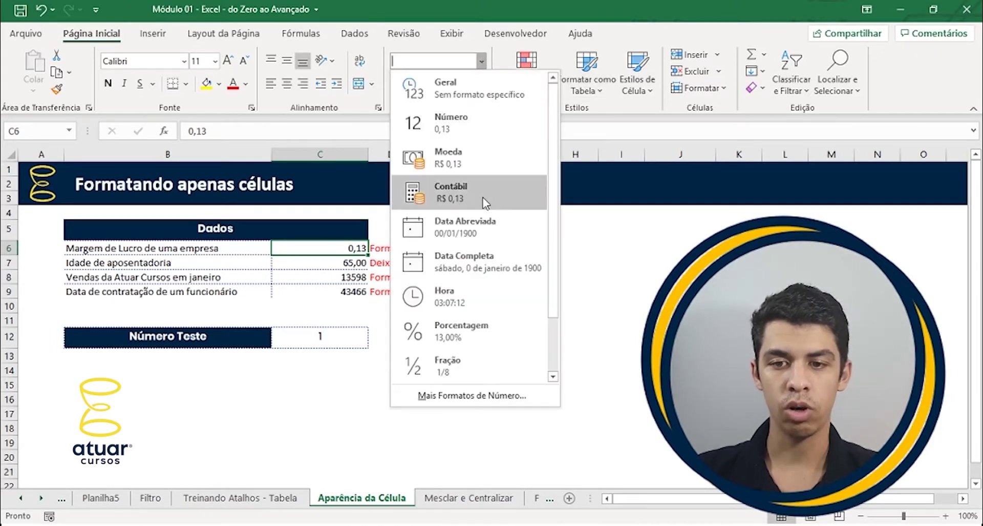
pyautogui.click(479, 333)
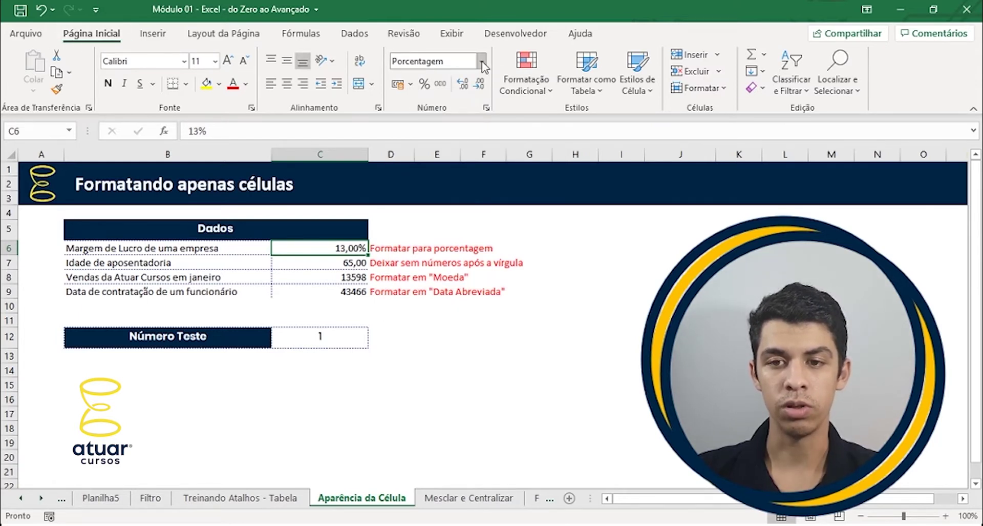
pyautogui.hotkey('ctrl', 'z')
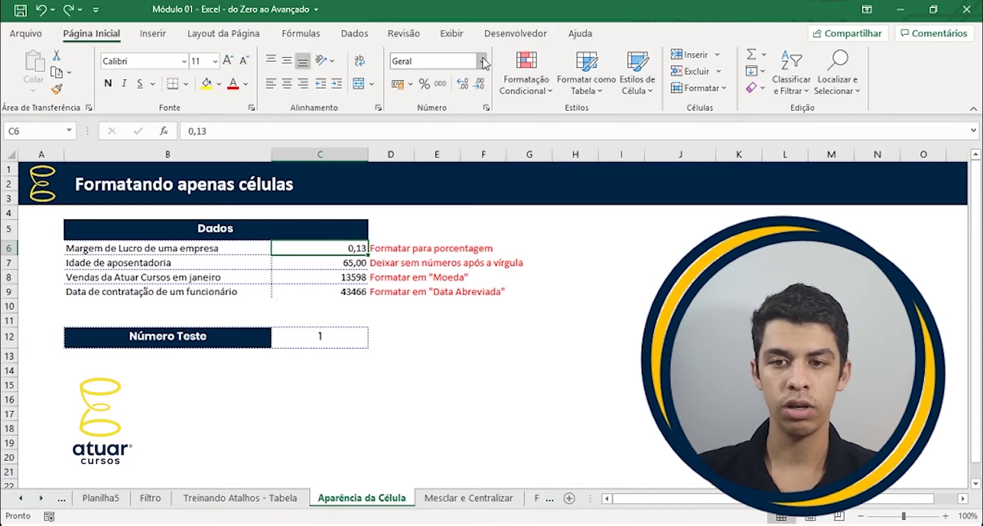
pyautogui.click(483, 61)
pyautogui.click(461, 326)
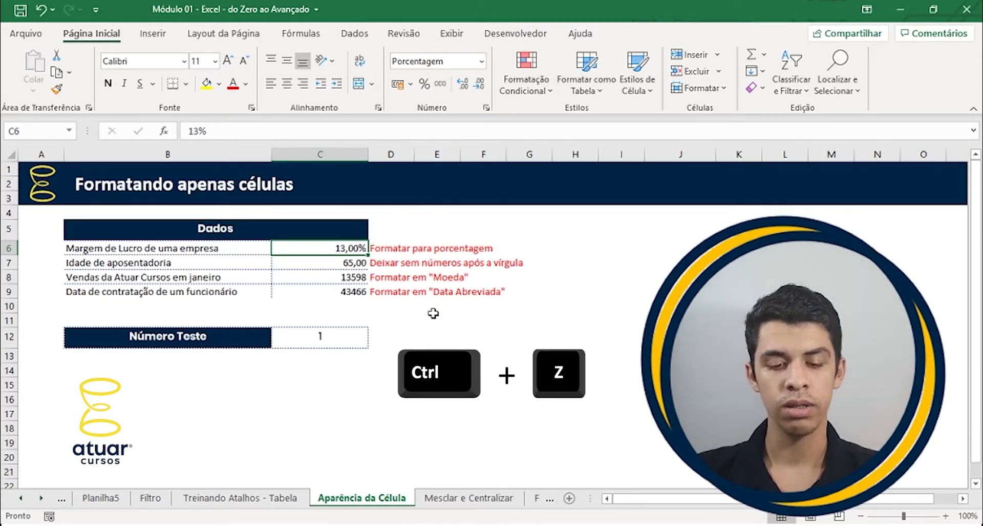
# Undo, then use Ctrl+Shift+% so C6 shows 13% without decimals; select C7
pyautogui.hotkey('ctrl', 'z')
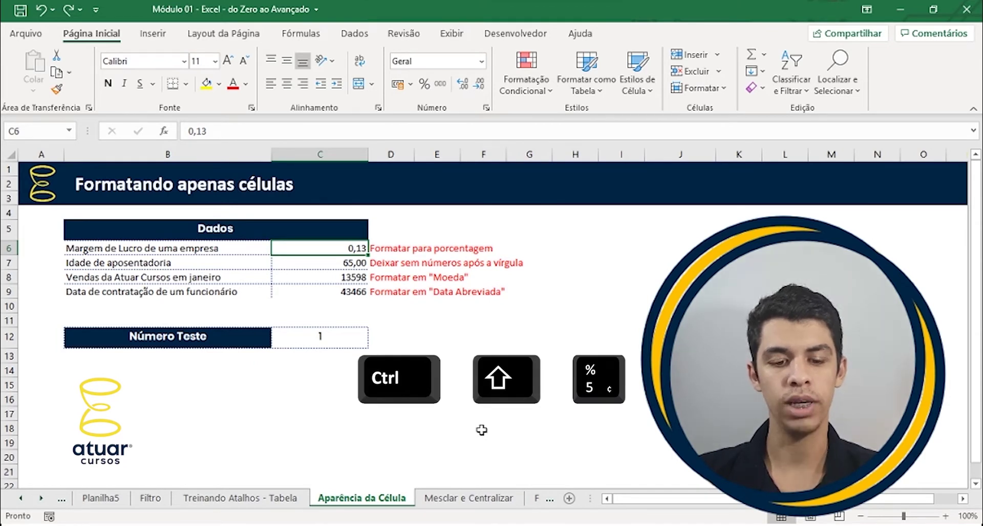
pyautogui.hotkey('ctrl', 'shift', '5')
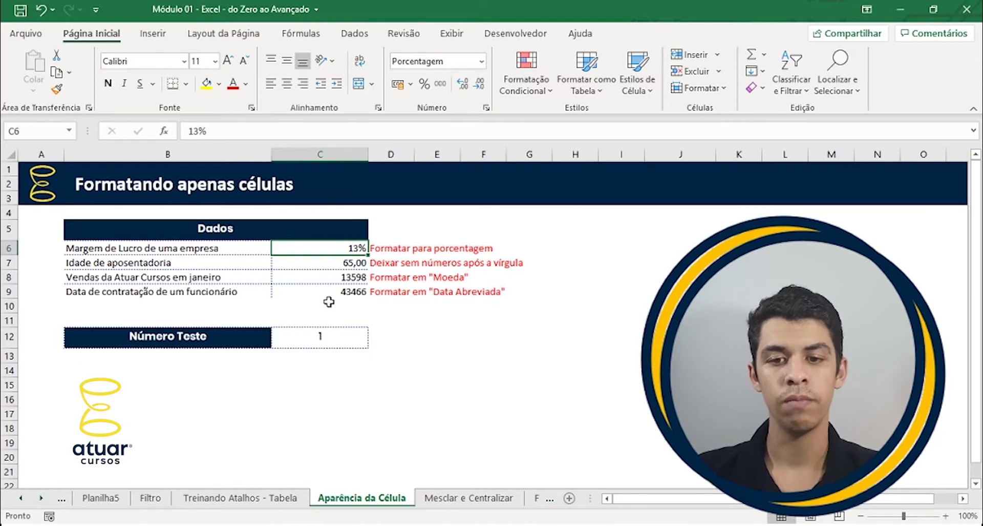
pyautogui.click(337, 262)
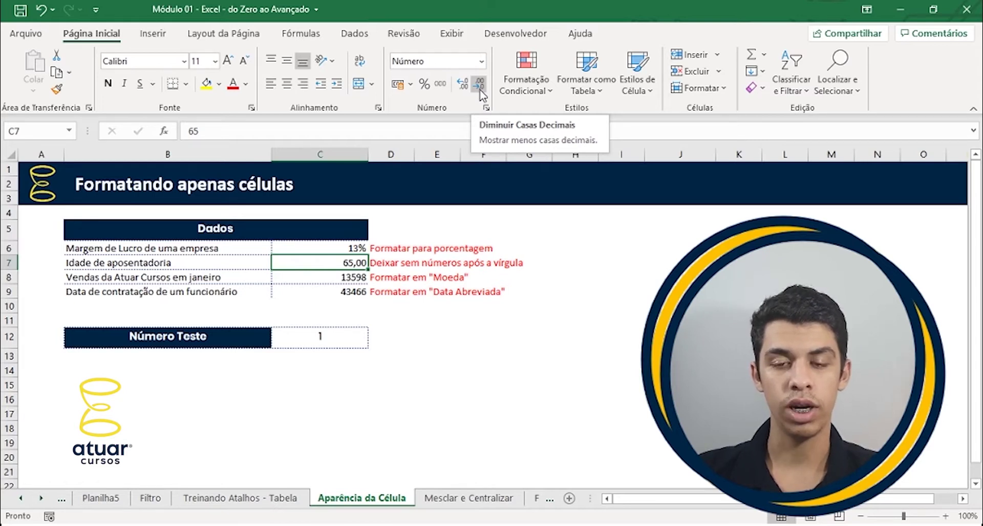
# Remove C7's decimal places so the age reads 65, testing added decimals along the way
pyautogui.click(481, 84)
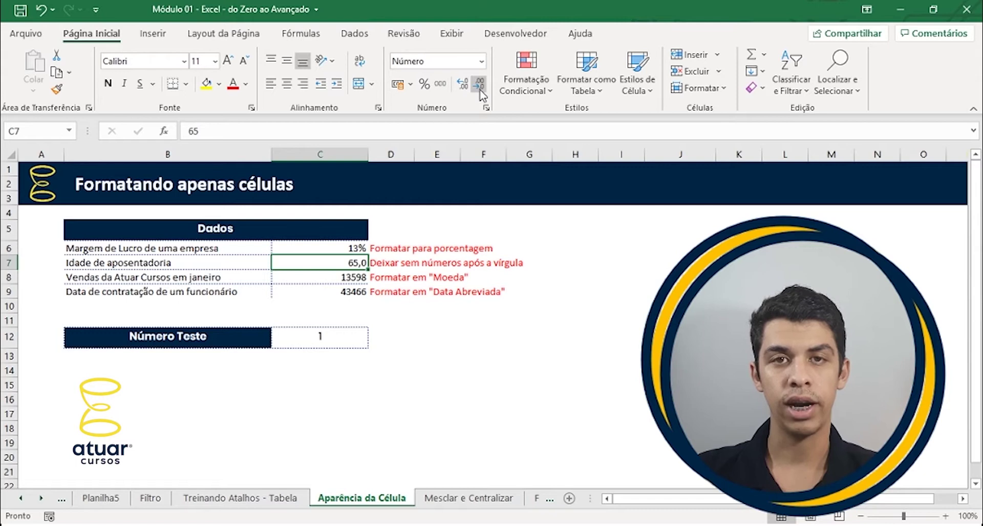
pyautogui.click(481, 84)
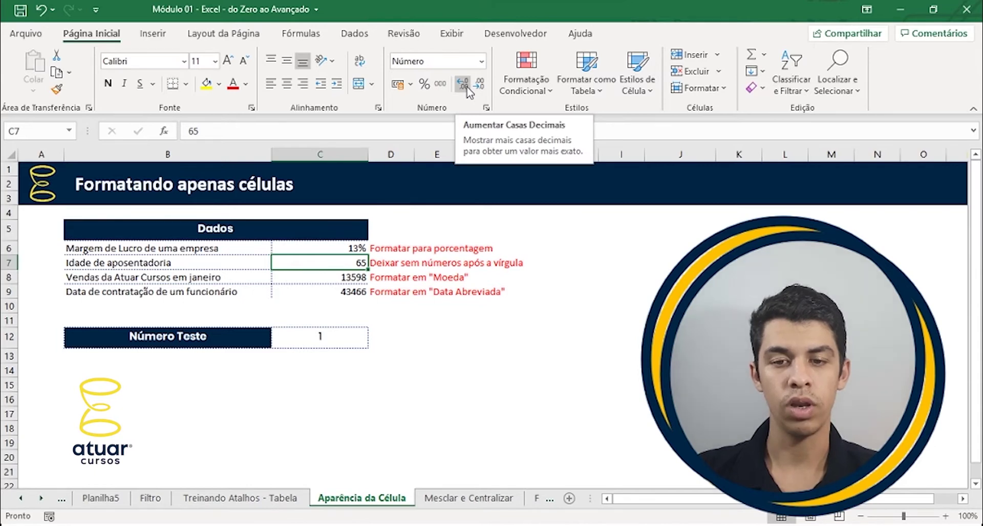
pyautogui.click(467, 87)
pyautogui.click(467, 87)
pyautogui.click(467, 87)
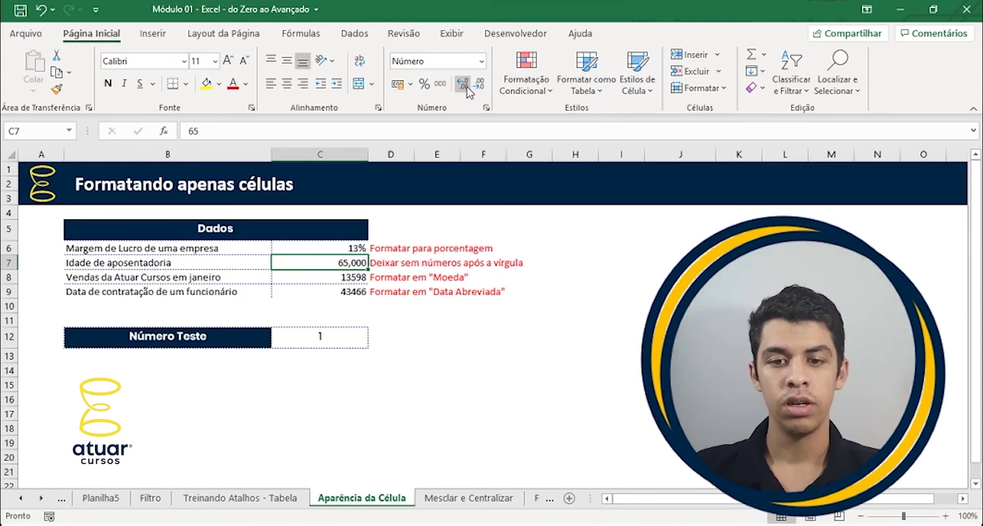
pyautogui.click(480, 84)
pyautogui.click(479, 84)
pyautogui.click(479, 85)
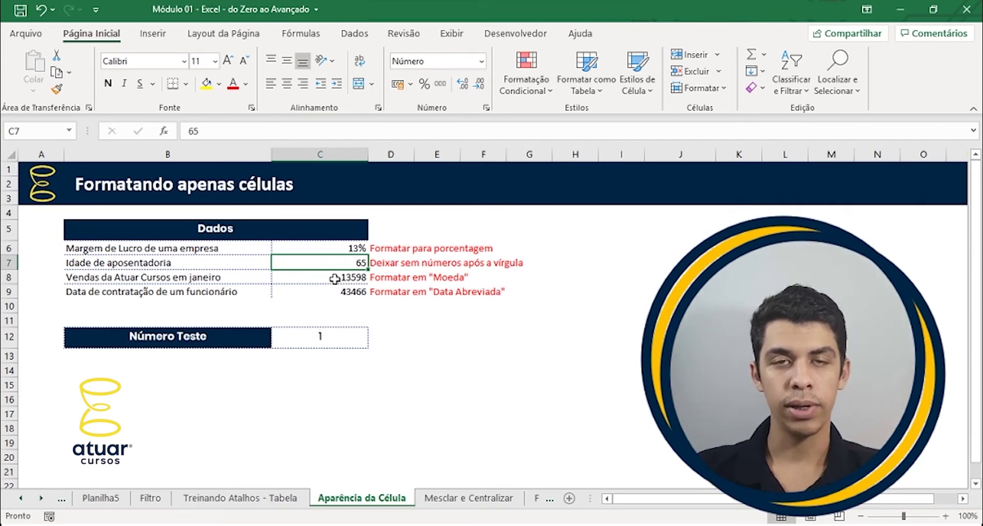
# Format C8's 13598 as Moeda (R$ 13.598,00), undoing once and reapplying with Ctrl+Shift+4
pyautogui.click(340, 279)
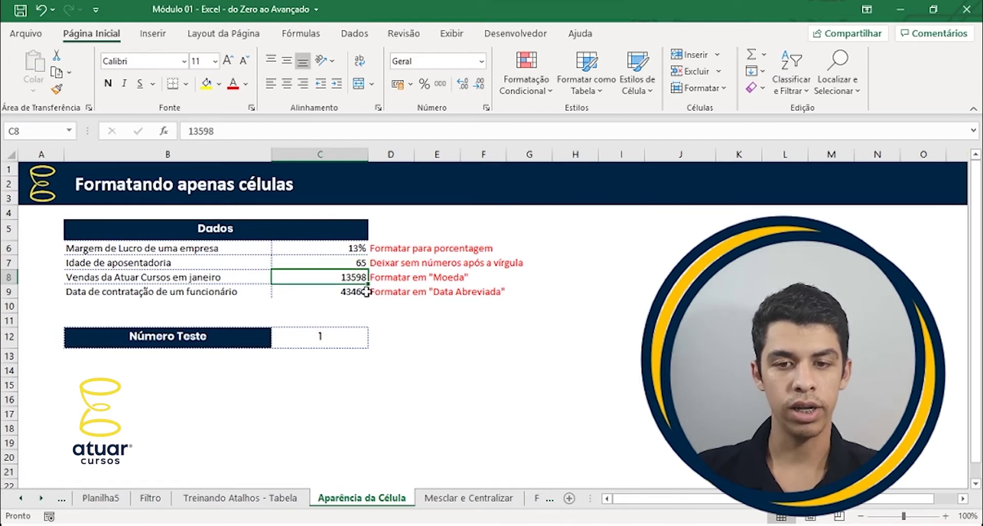
pyautogui.click(481, 61)
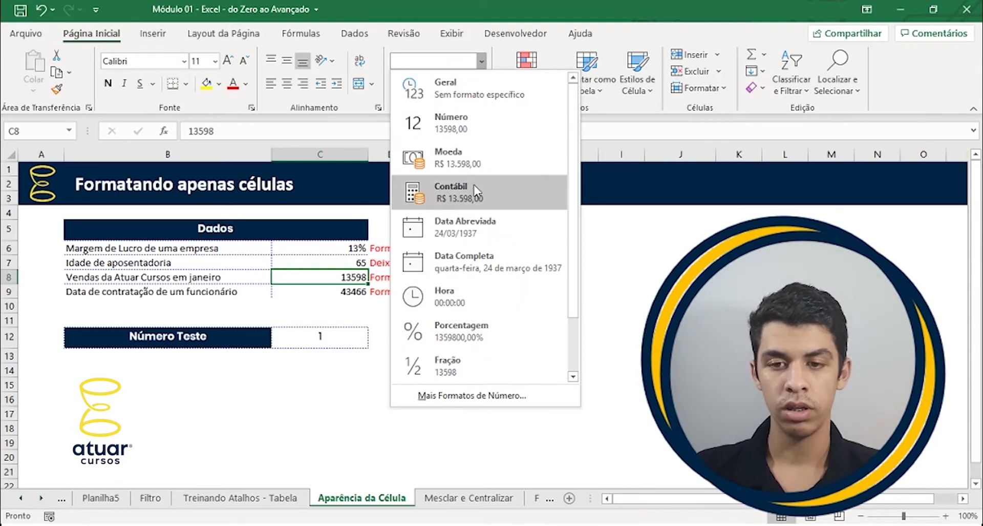
pyautogui.click(461, 158)
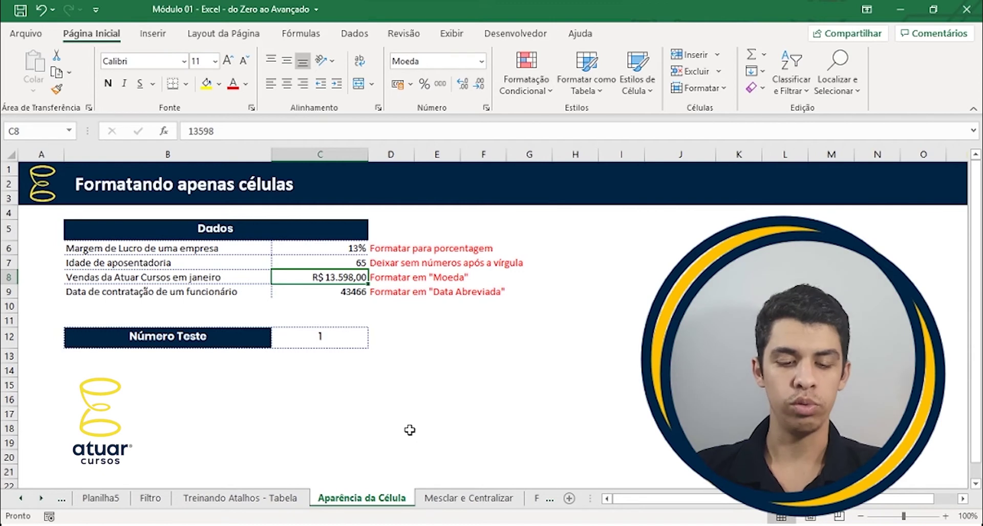
pyautogui.hotkey('ctrl', 'z')
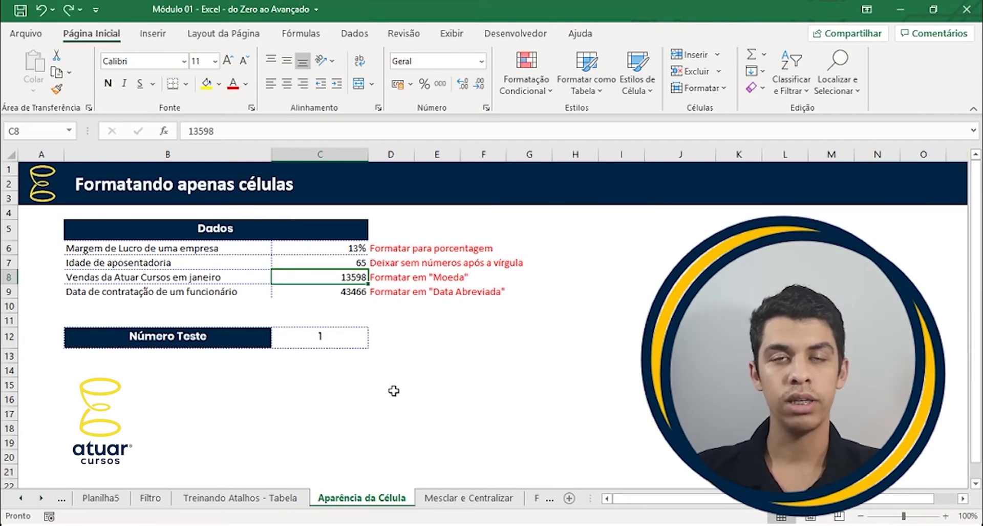
pyautogui.hotkey('ctrl', 'shift', '4')
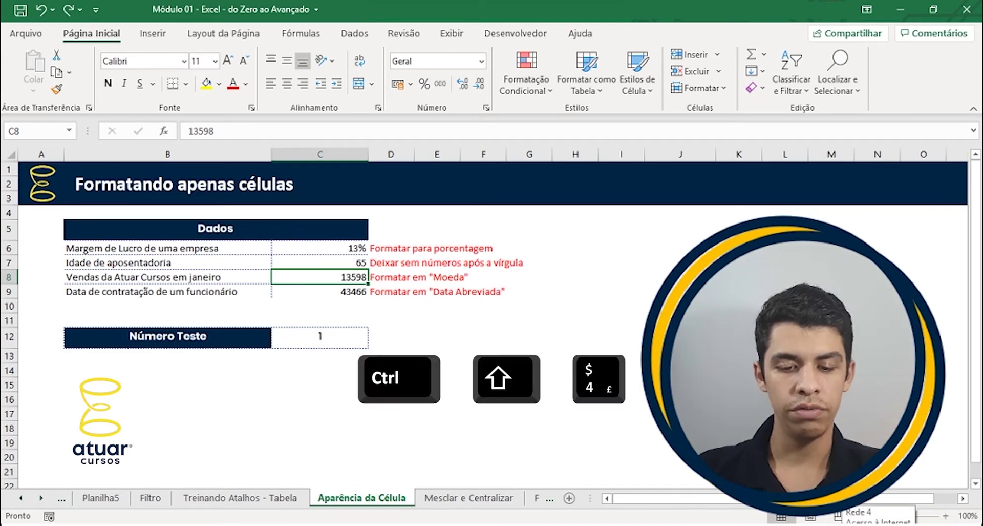
pyautogui.hotkey('ctrl', 'shift', '4')
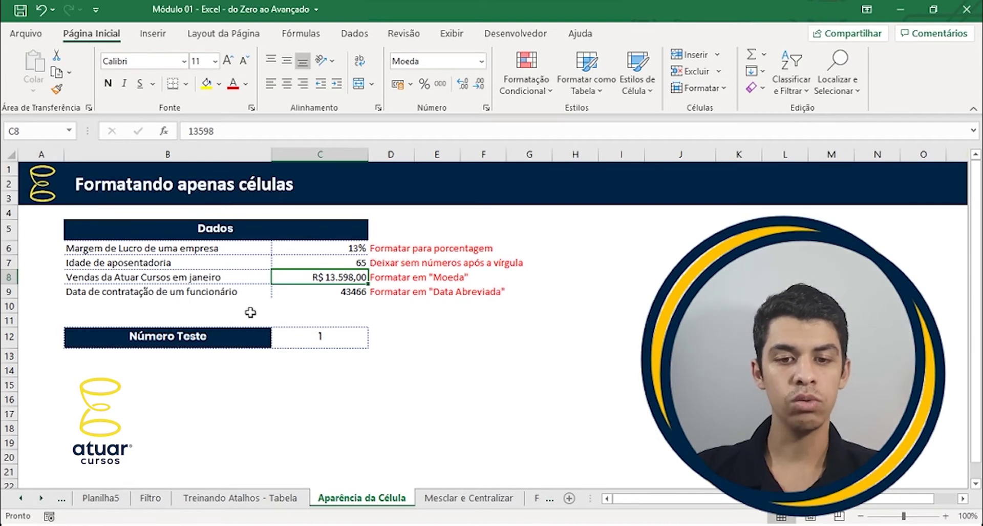
# Apply Data Abreviada to C9's 43466, undo it, and redo it with Ctrl+Y
pyautogui.click(348, 291)
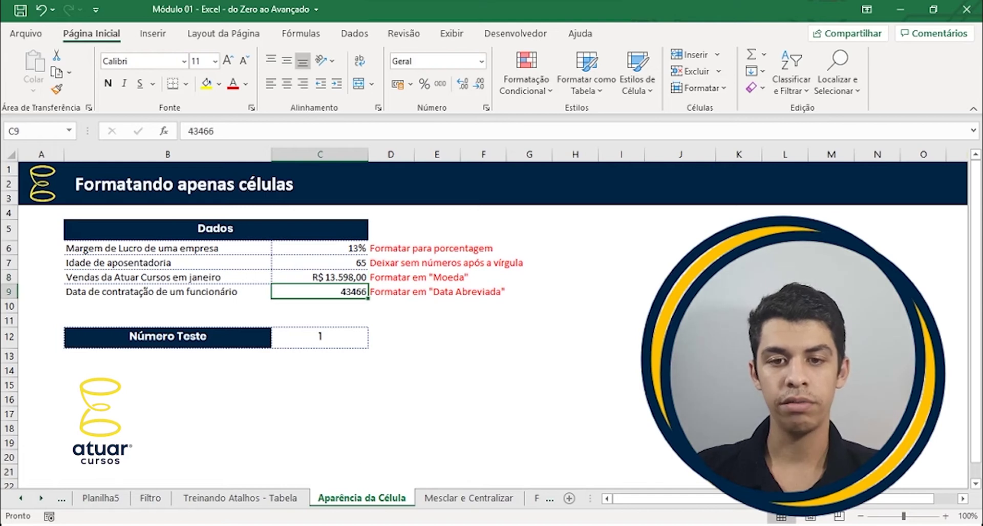
pyautogui.click(482, 61)
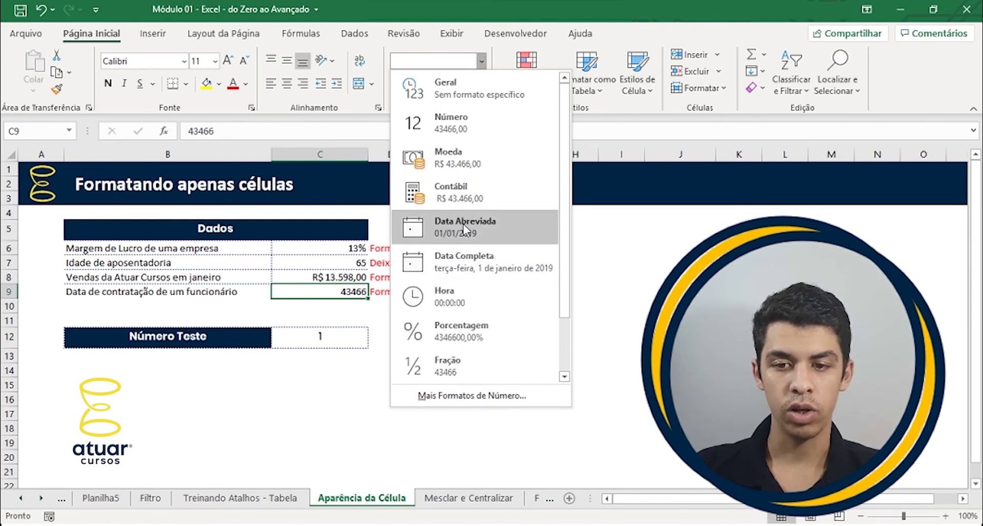
pyautogui.click(463, 224)
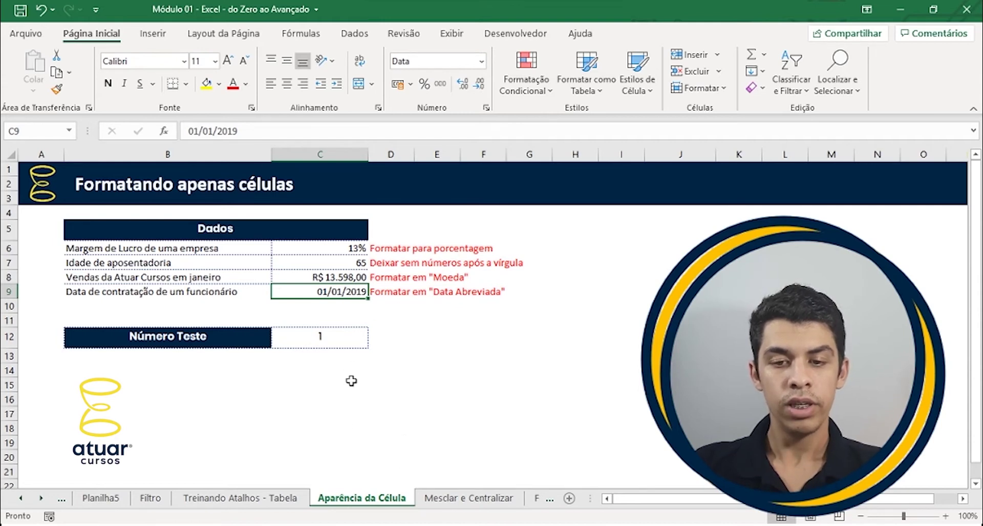
pyautogui.hotkey('ctrl', 'z')
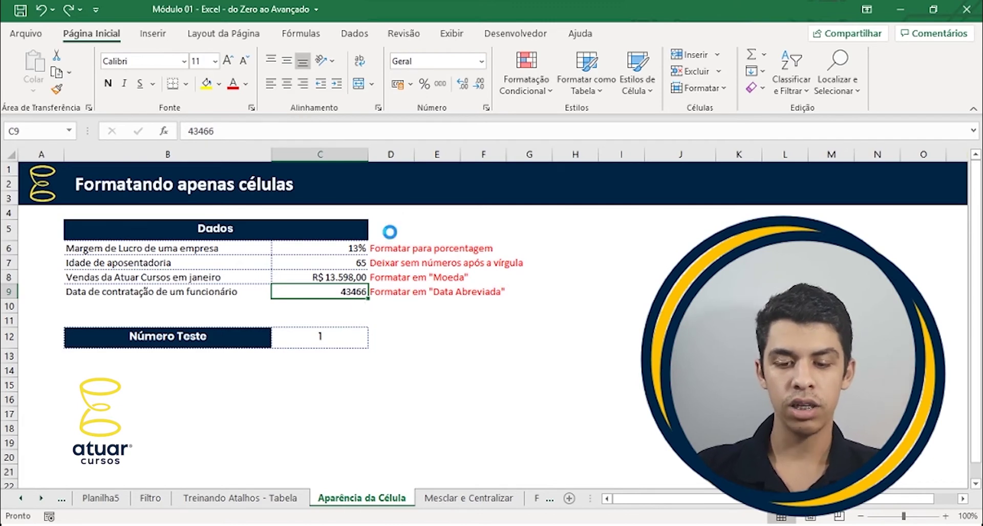
pyautogui.hotkey('ctrl', 'y')
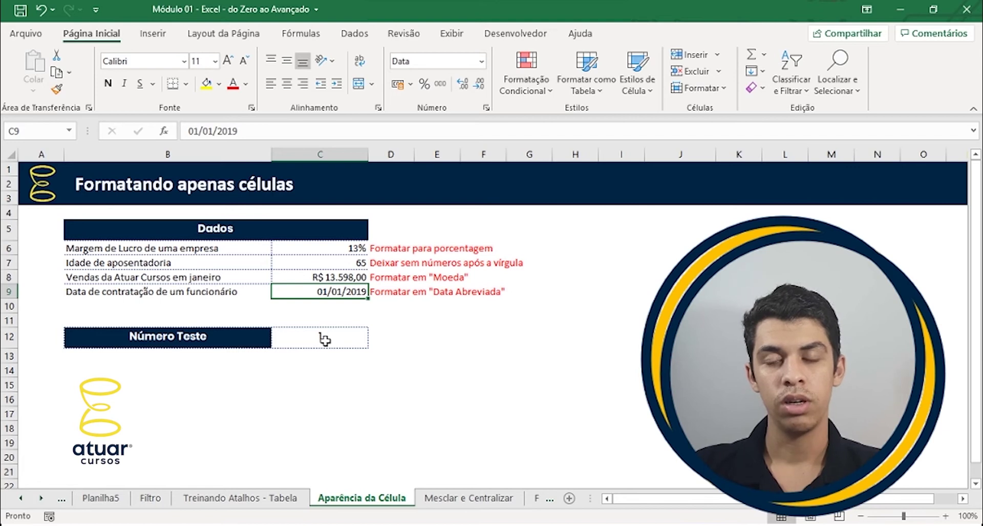
pyautogui.write('1')
# Step C12 through number, time, date, currency and percentage formats with Ctrl+Shift+1 to 5
pyautogui.click(327, 335)
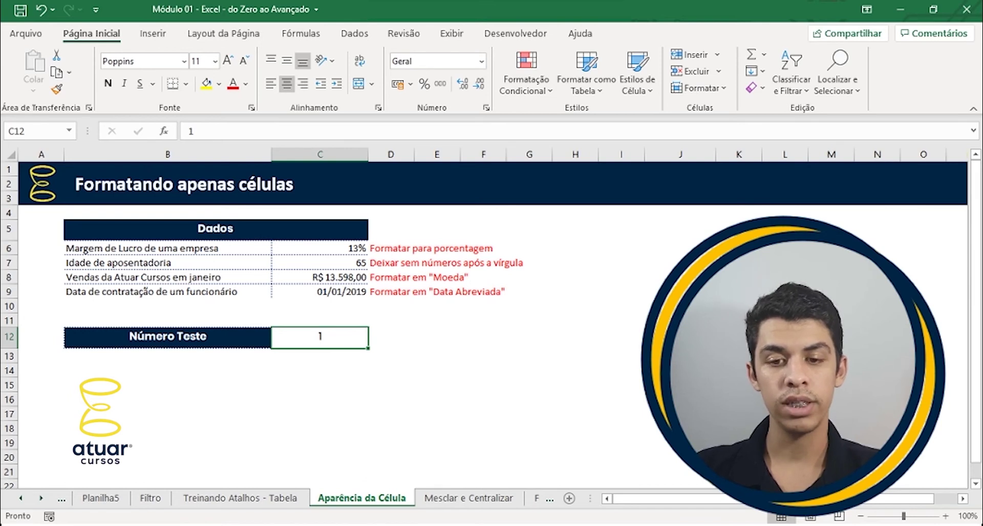
pyautogui.hotkey('ctrl', 'shift', '1')
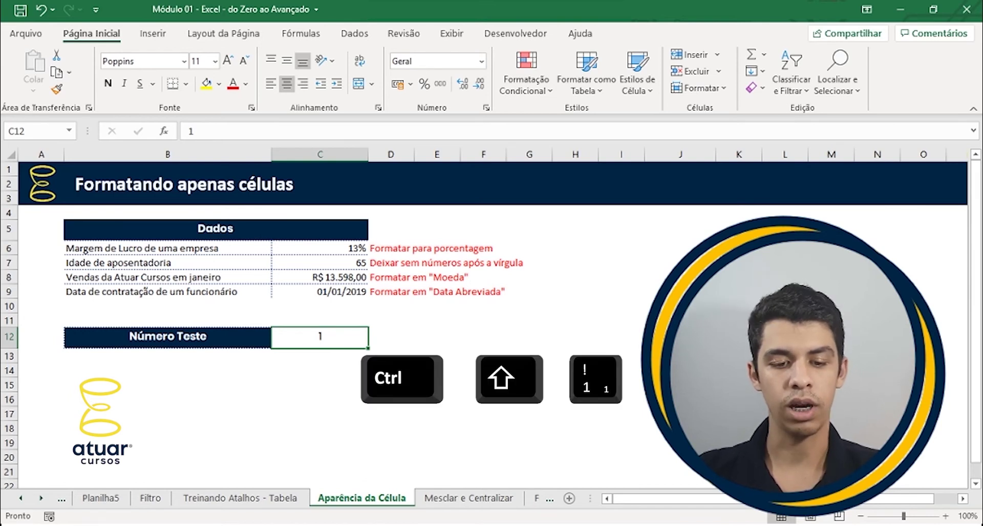
pyautogui.hotkey('ctrl', 'shift', '1')
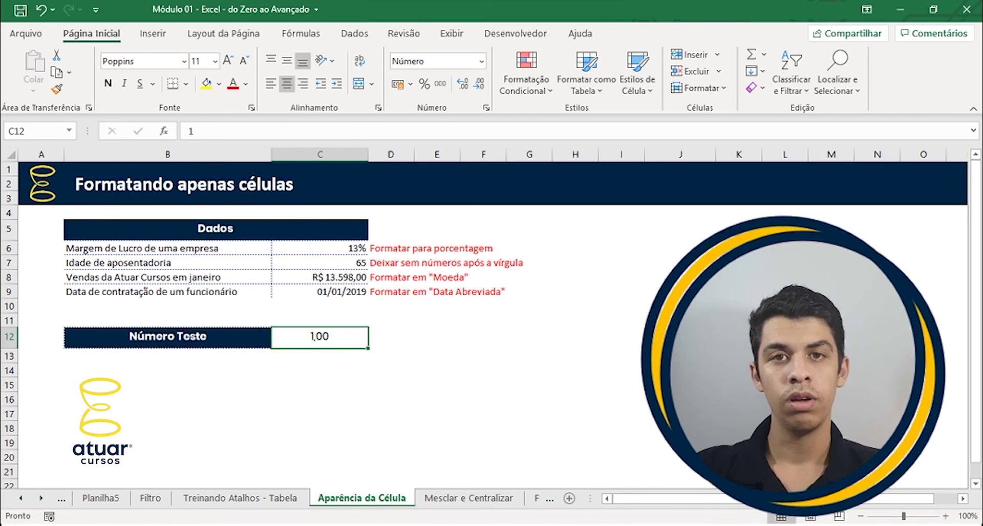
pyautogui.hotkey('ctrl', 'shift', '2')
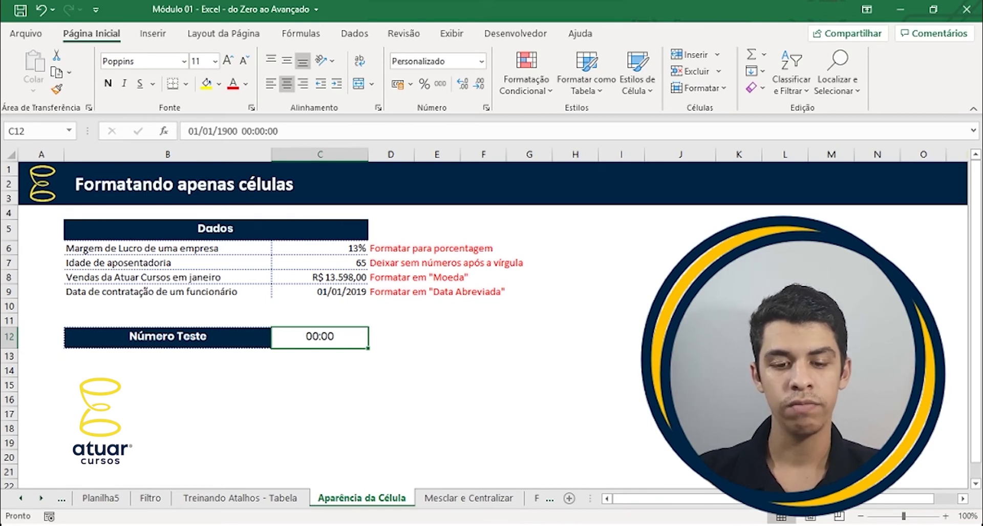
pyautogui.hotkey('ctrl', 'shift', '3')
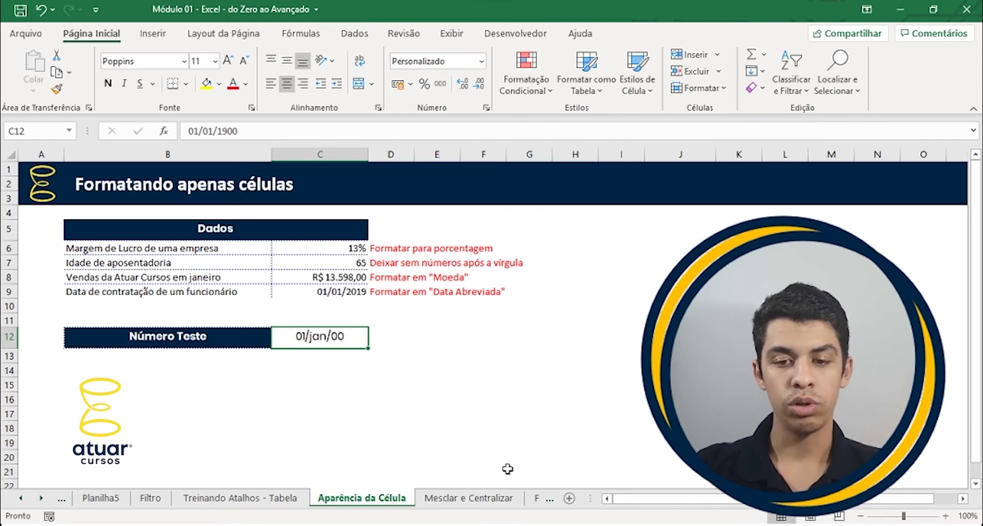
pyautogui.hotkey('ctrl', 'shift', '4')
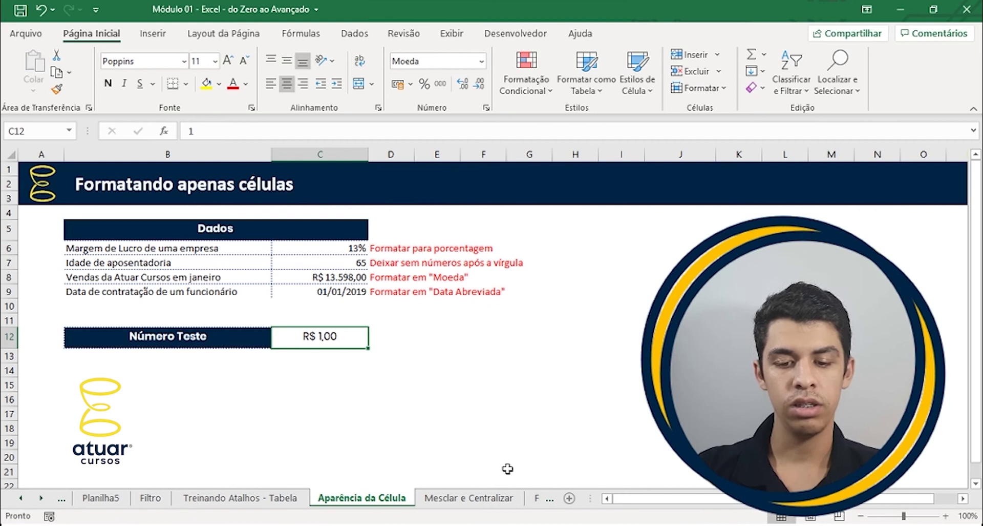
pyautogui.hotkey('ctrl', 'shift', '5')
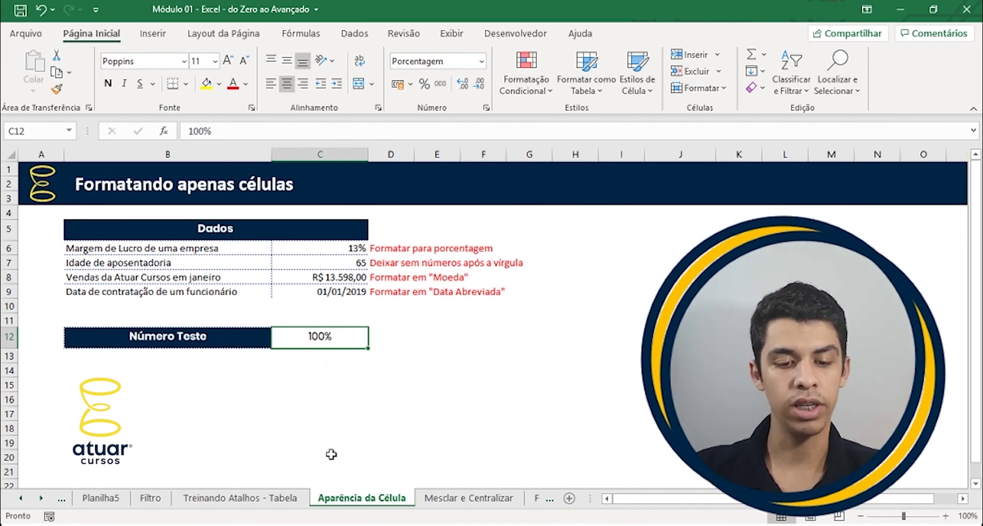
# Cycle C12 through time, date, currency and percentage, then restore General so it shows 1
pyautogui.hotkey('ctrl', 'shift', '~')
pyautogui.hotkey('ctrl', 'shift', '@')
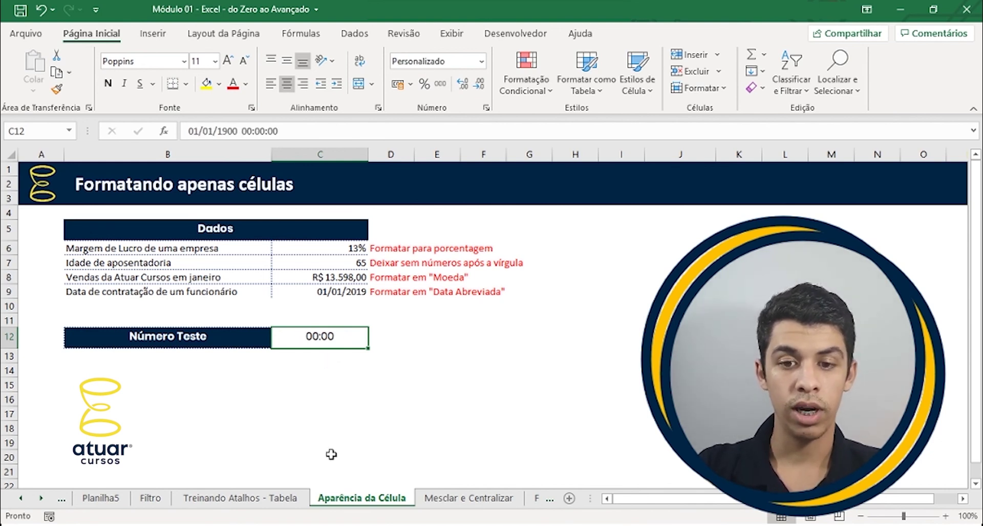
pyautogui.hotkey('ctrl', 'shift', '#')
pyautogui.hotkey('ctrl', 'shift', '$')
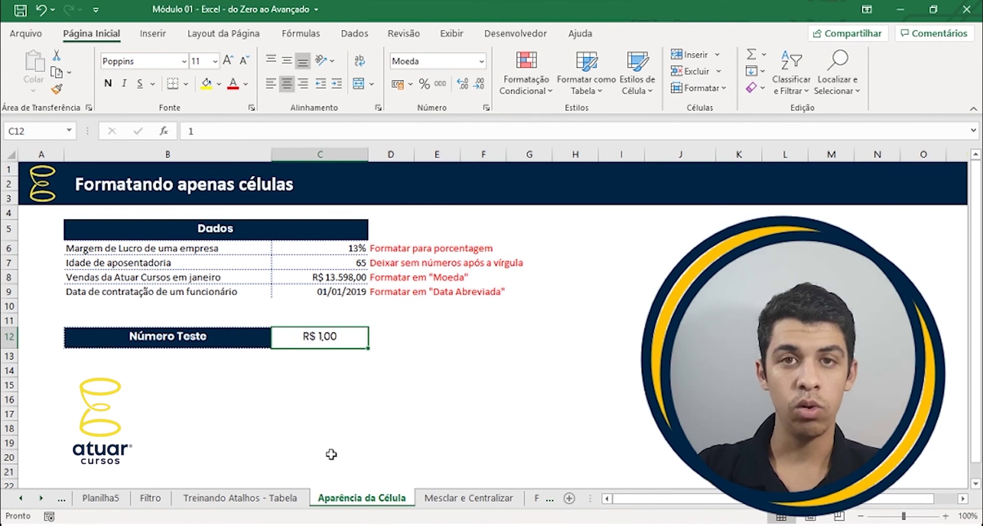
pyautogui.hotkey('ctrl', 'shift', '%')
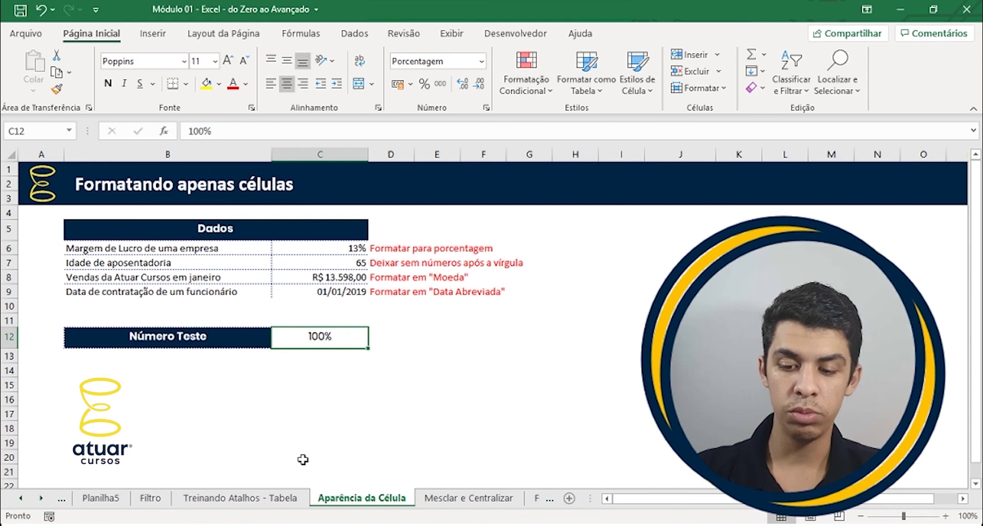
pyautogui.hotkey('ctrl', 'shift', '~')
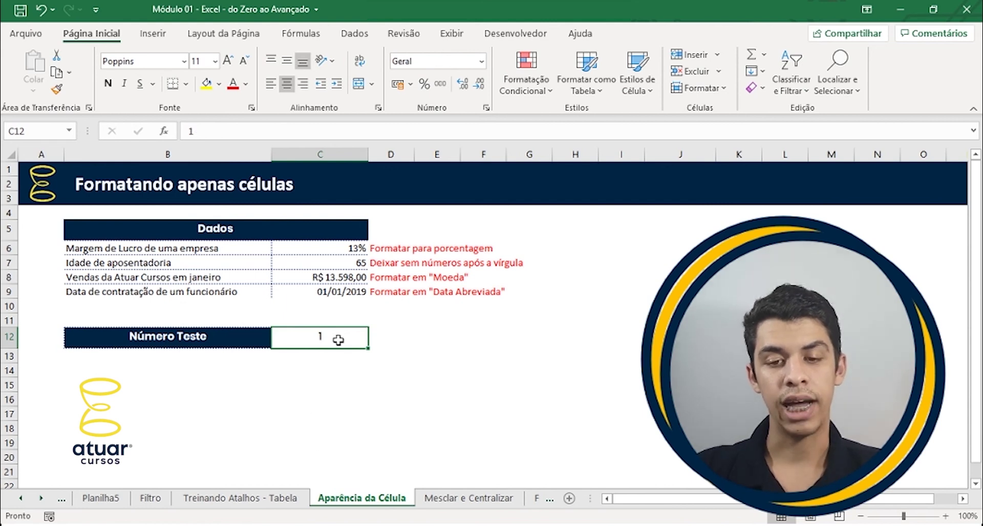